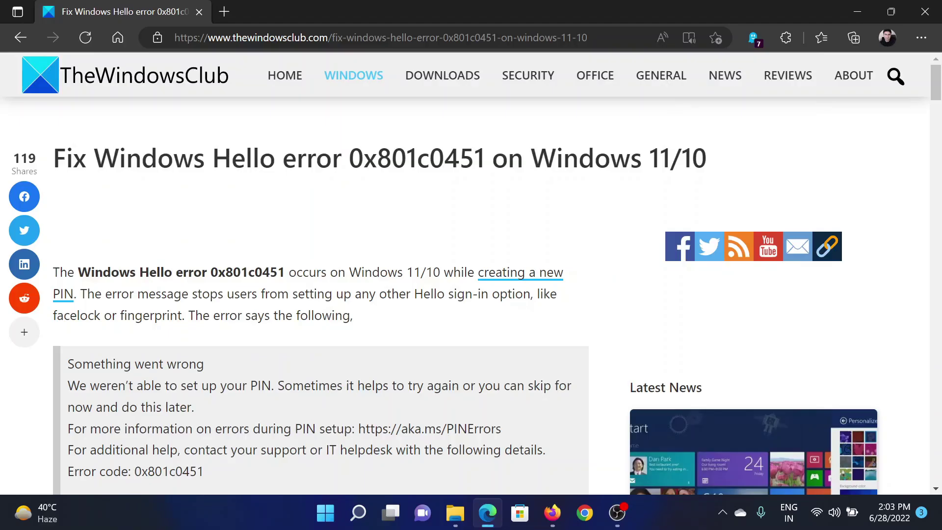
# Highlight the article title, then the 'Restart the system' and 'Turn off the Sleep mode' solutions
pyautogui.moveTo(94, 158); pyautogui.dragTo(364, 168)
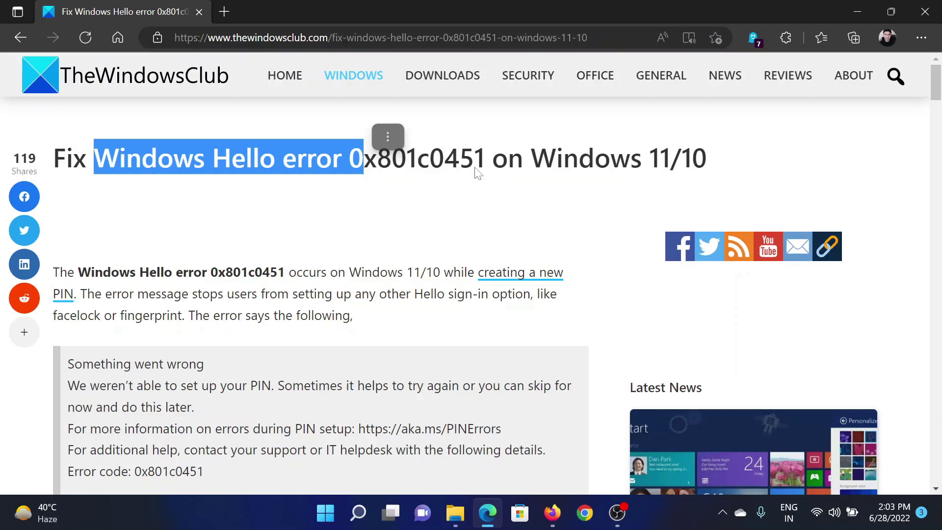
pyautogui.click(460, 204)
pyautogui.scroll(-5, 395, 308)
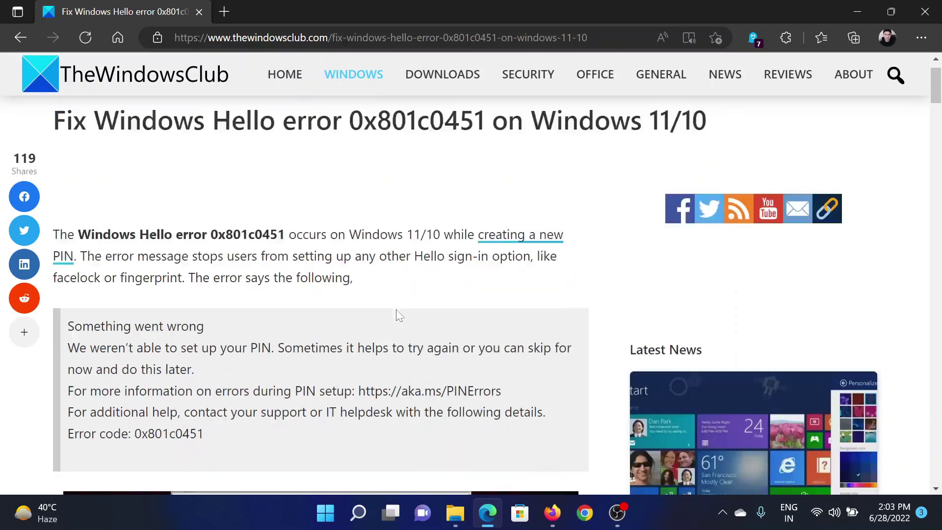
pyautogui.scroll(-5, 395, 308)
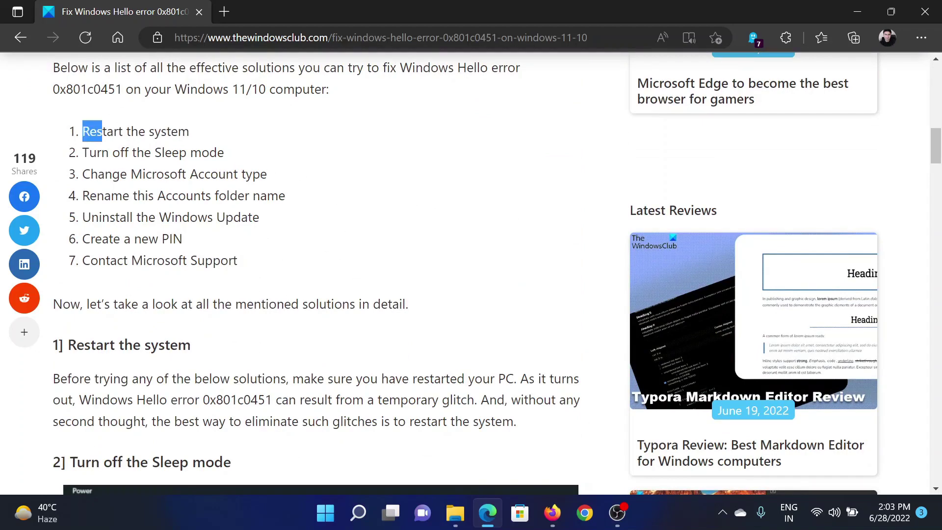
pyautogui.moveTo(83, 131); pyautogui.dragTo(190, 133)
pyautogui.click(250, 150)
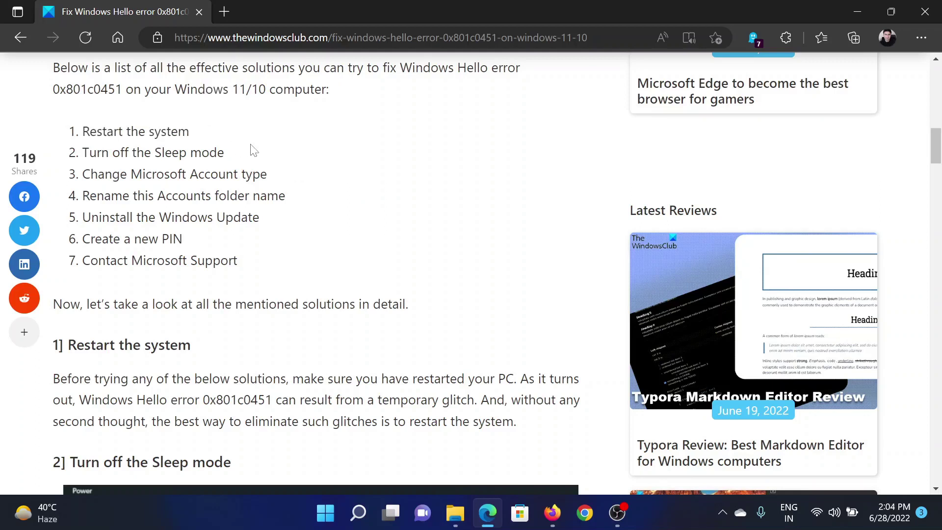
pyautogui.moveTo(89, 153); pyautogui.dragTo(204, 152)
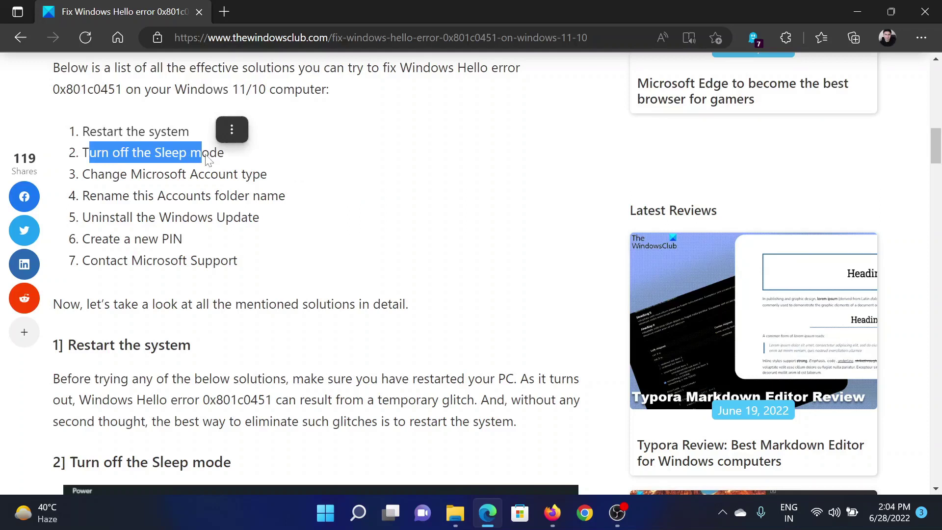
pyautogui.click(445, 178)
# Run powercfg.cpl to open Power Options
pyautogui.press('super+r')
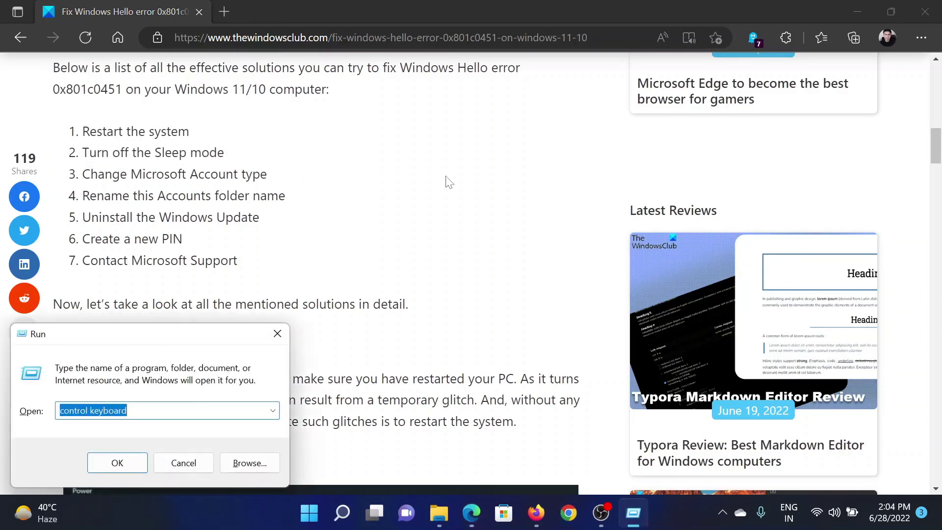
pyautogui.write('powercfg.cpl')
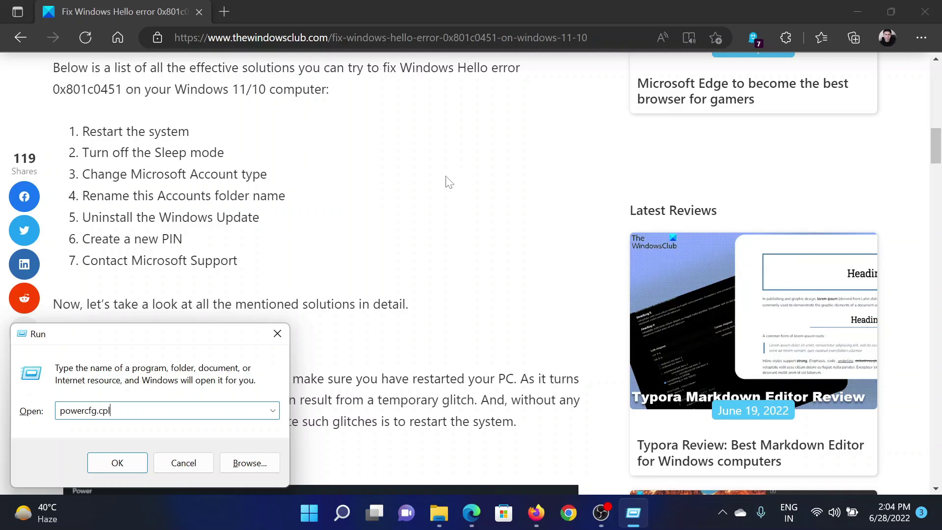
pyautogui.press('Return')
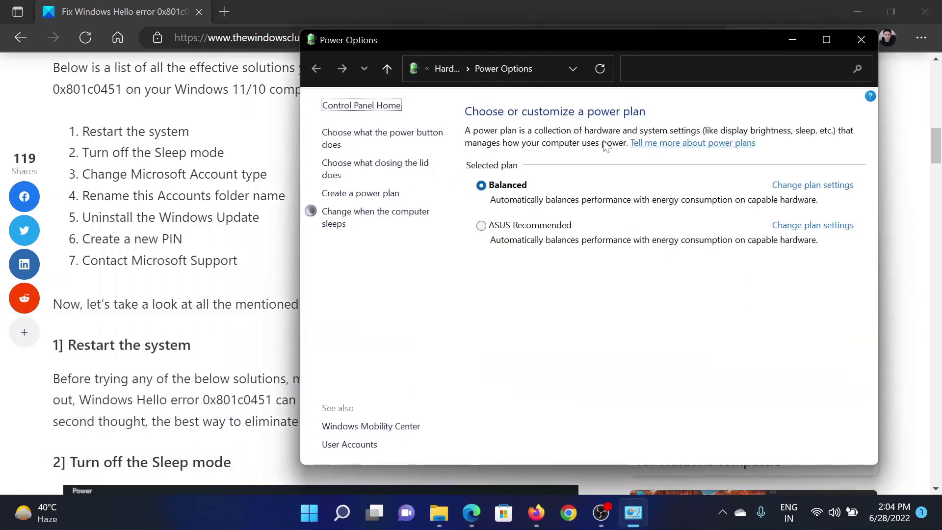
# Set the Balanced plan's sleep to Never on battery and plugged in, then save
pyautogui.click(780, 185)
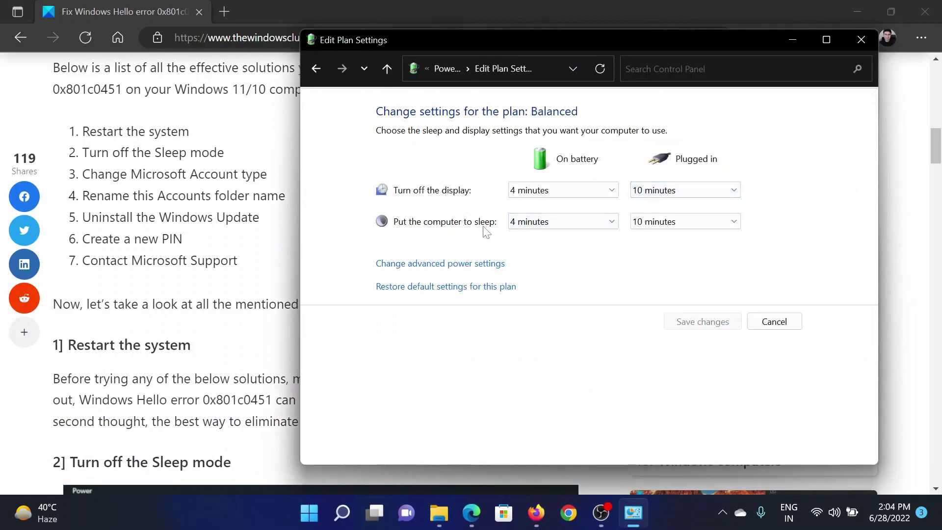
pyautogui.click(557, 222)
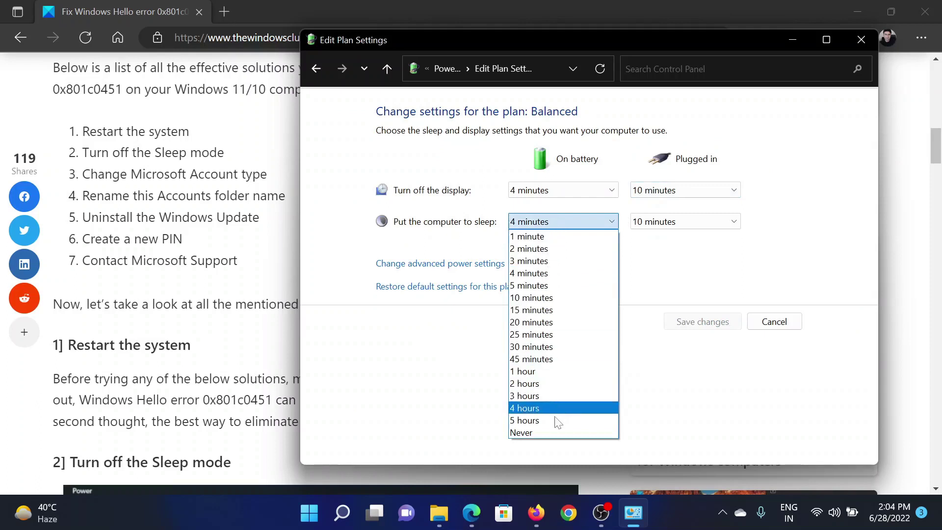
pyautogui.click(552, 432)
pyautogui.click(688, 223)
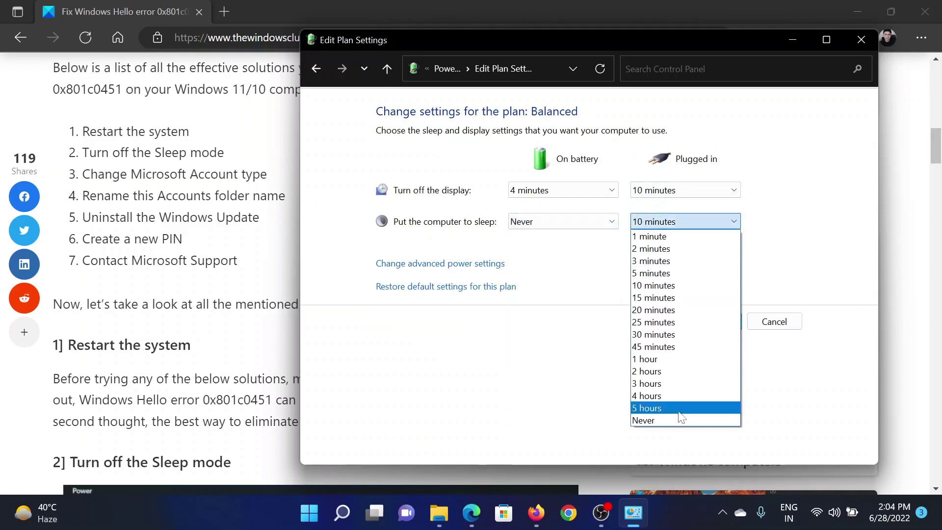
pyautogui.click(682, 422)
pyautogui.click(705, 323)
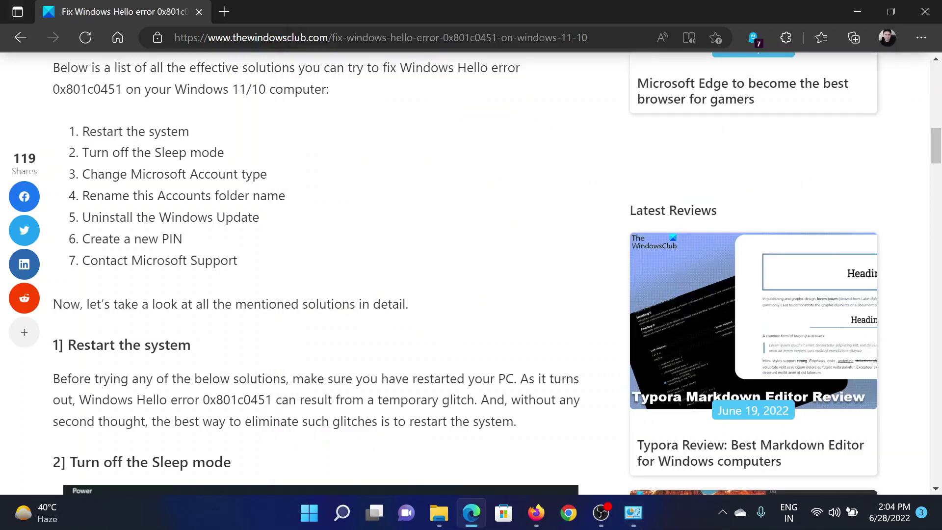
pyautogui.moveTo(83, 175); pyautogui.dragTo(272, 178)
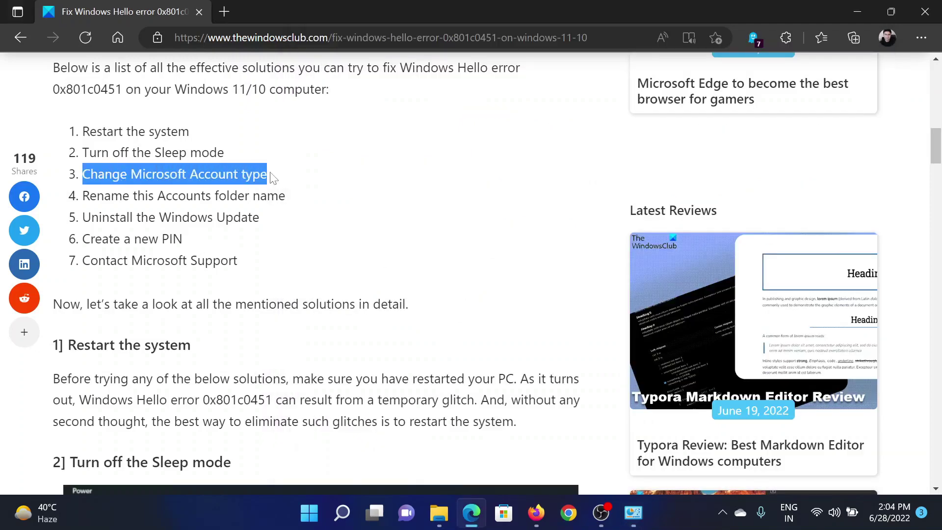
pyautogui.click(301, 206)
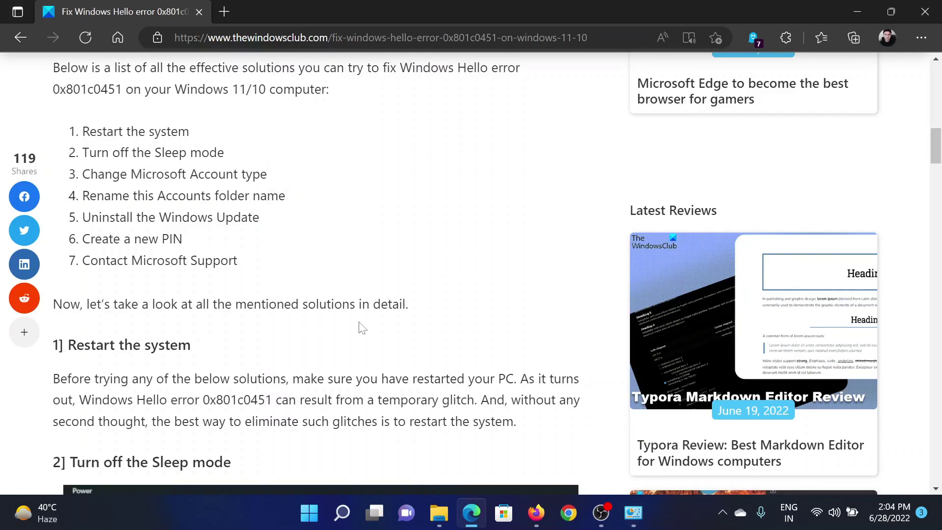
# Open Settings from the Start context menu and go to Accounts > Your info
pyautogui.rightClick(309, 522)
pyautogui.click(287, 360)
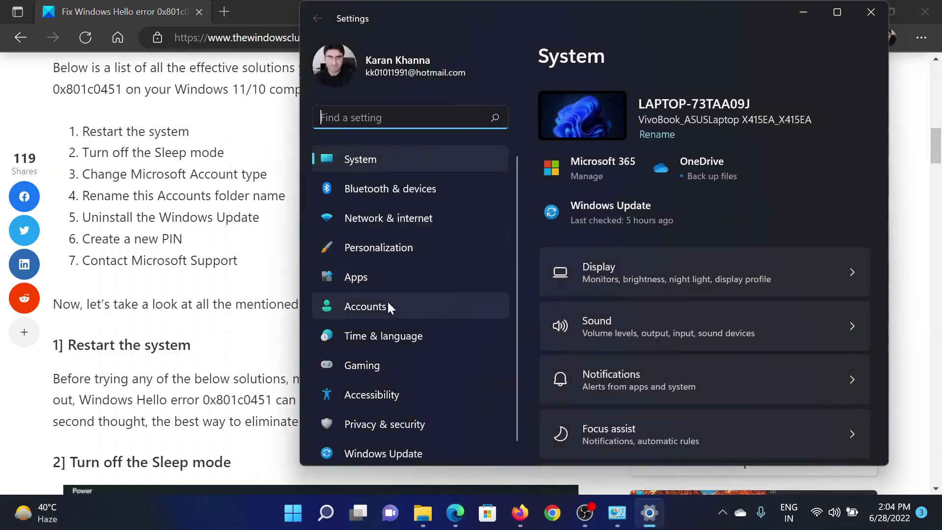
pyautogui.click(387, 309)
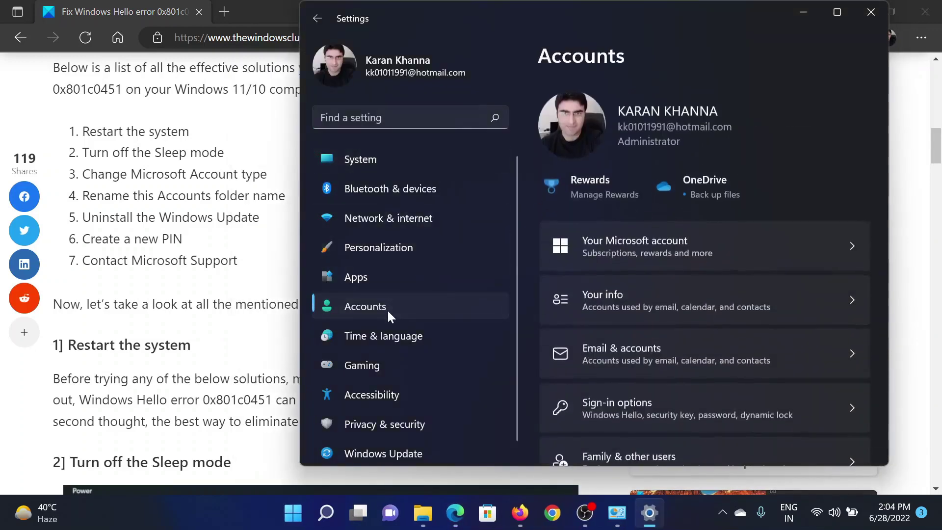
pyautogui.click(625, 298)
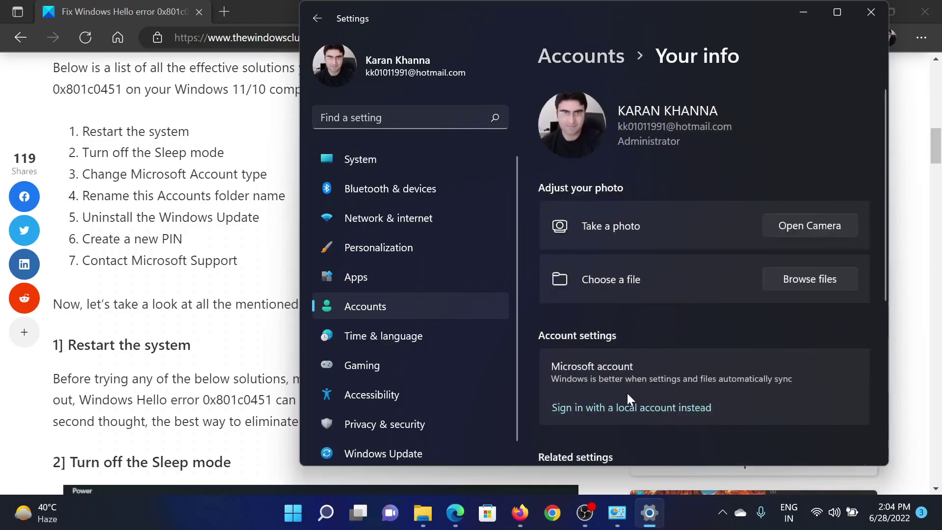
# Start 'Sign in with a local account instead', skip the recovery key backup, then cancel
pyautogui.click(600, 410)
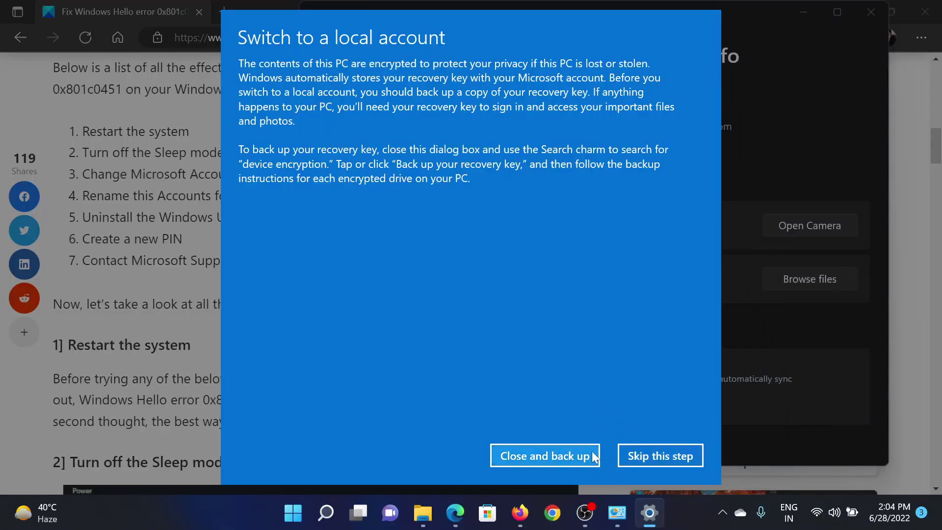
pyautogui.click(666, 452)
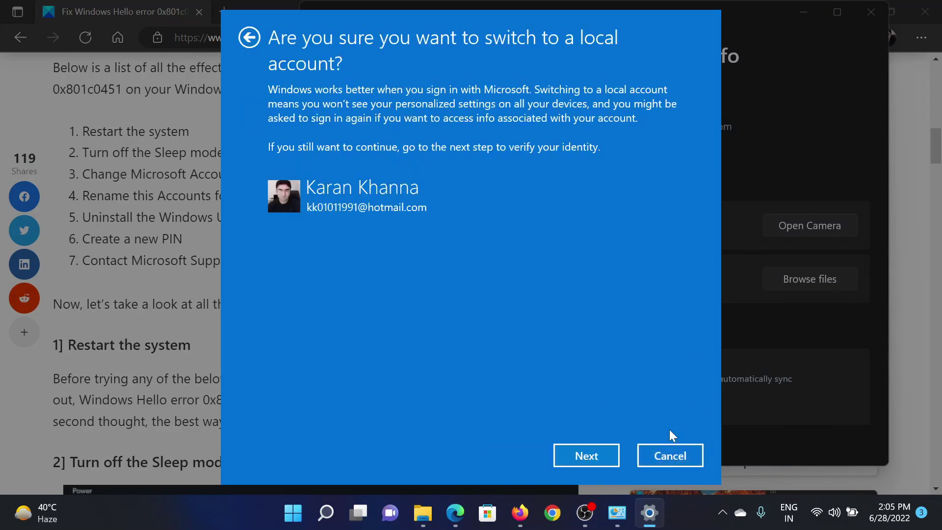
pyautogui.click(657, 456)
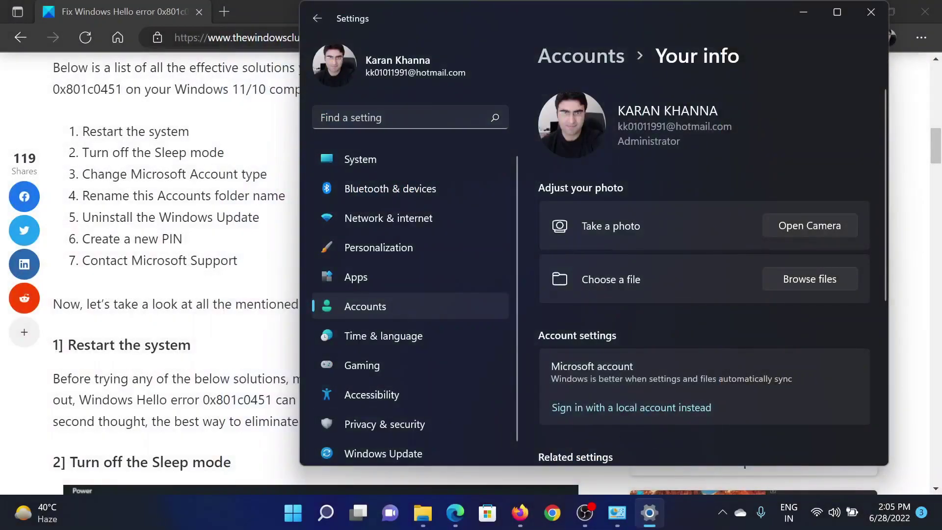
# Bring Edge back to the front and highlight the 'Contact Microsoft Support' solution
pyautogui.click(170, 287)
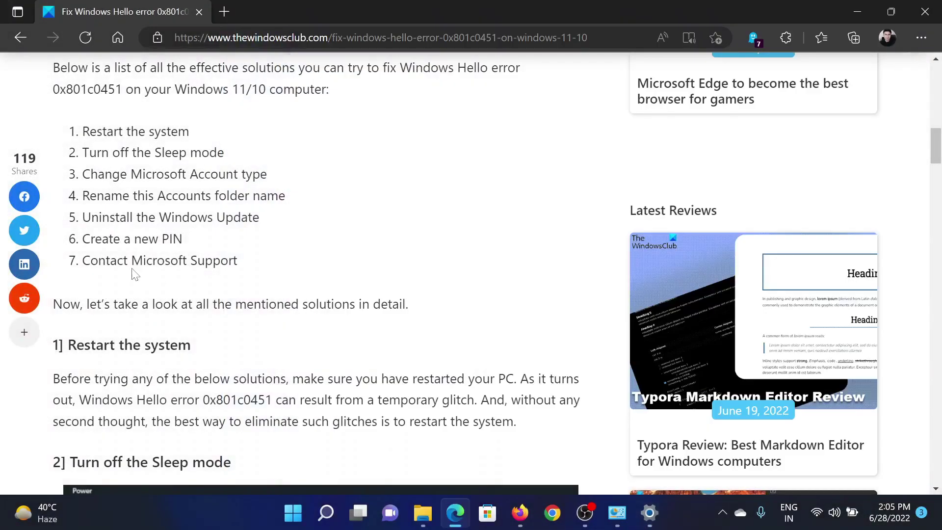
pyautogui.moveTo(105, 260); pyautogui.dragTo(213, 261)
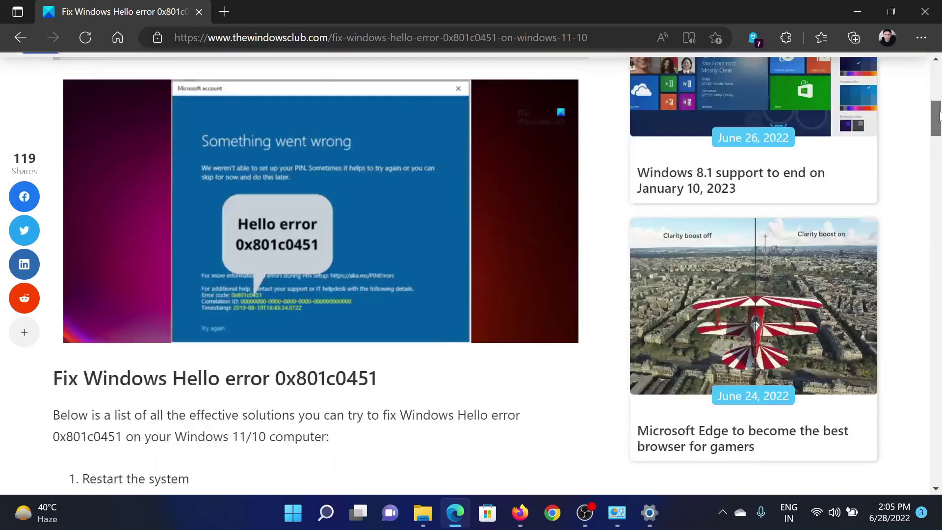
pyautogui.moveTo(934, 145); pyautogui.dragTo(935, 81)
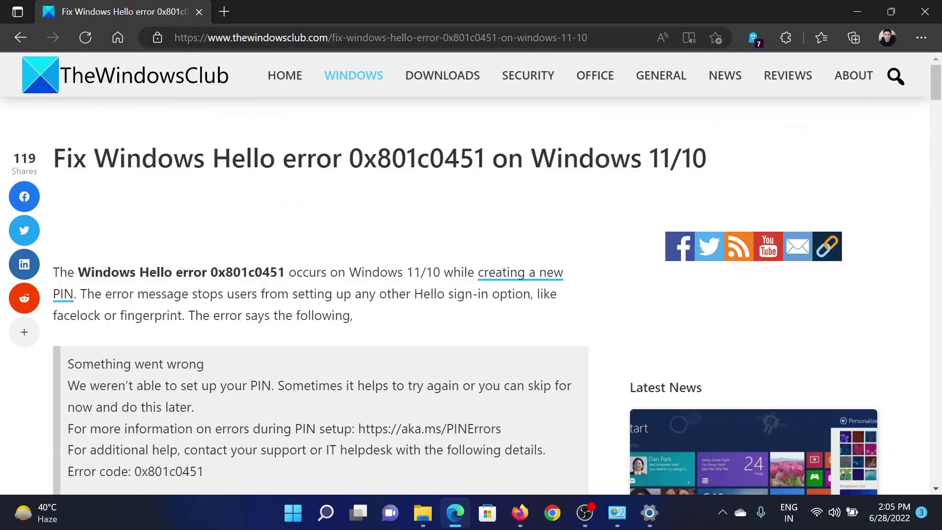